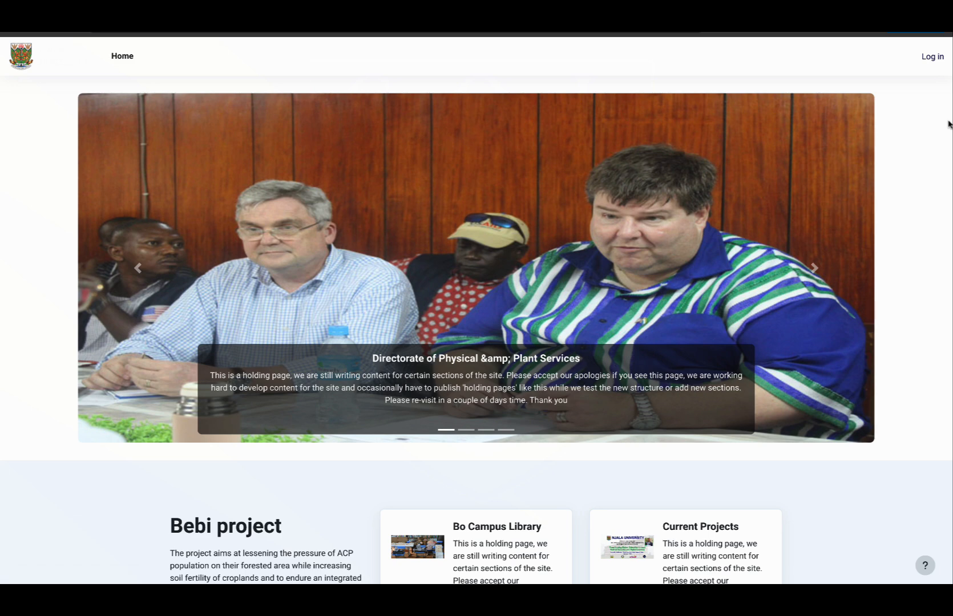
# Open the site's login page
pyautogui.click(933, 59)
pyautogui.click(933, 59)
pyautogui.click(933, 58)
pyautogui.click(934, 59)
pyautogui.click(933, 57)
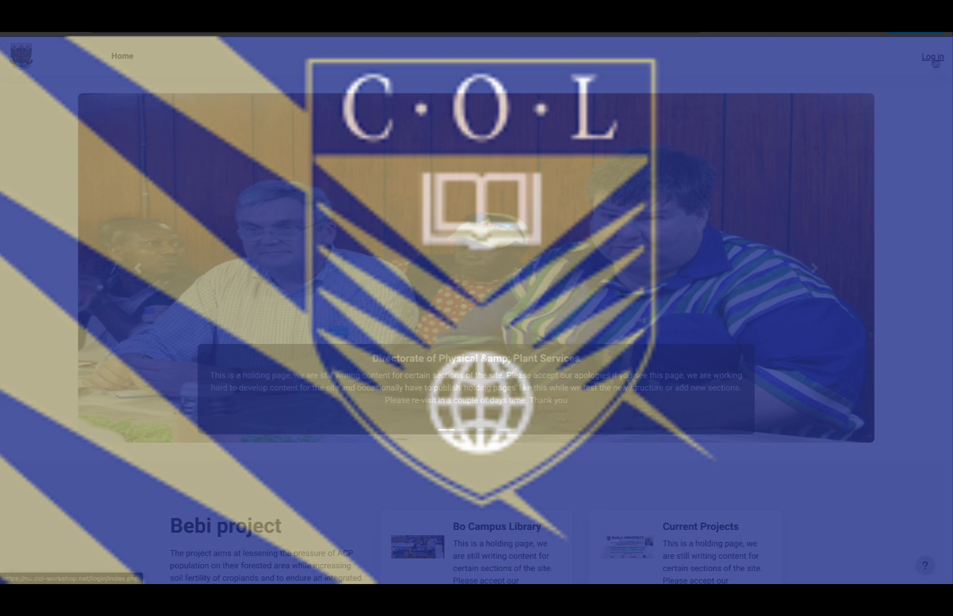
pyautogui.click(932, 57)
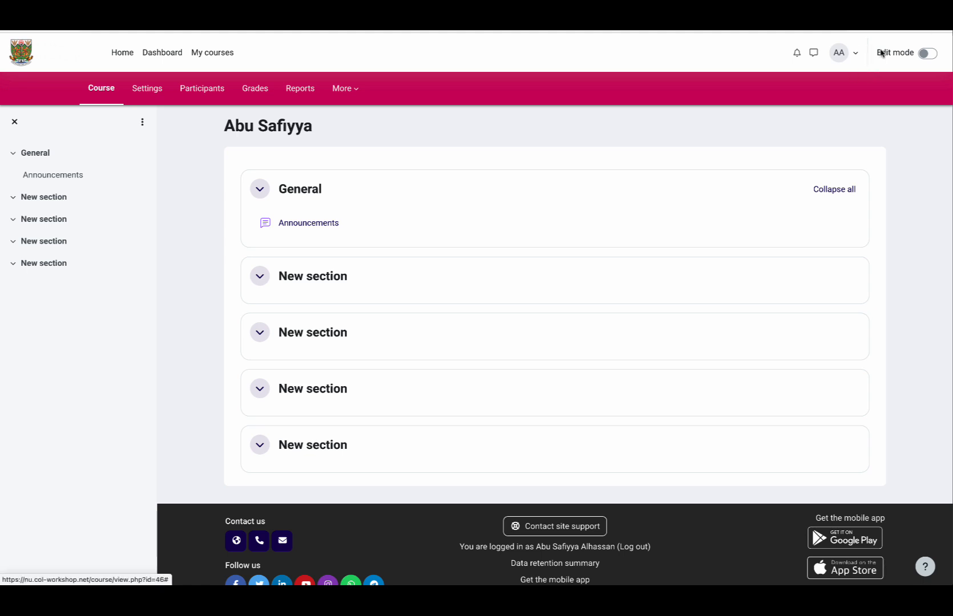
# Turn on editing for the course and add a new section at the end of the page
pyautogui.click(925, 53)
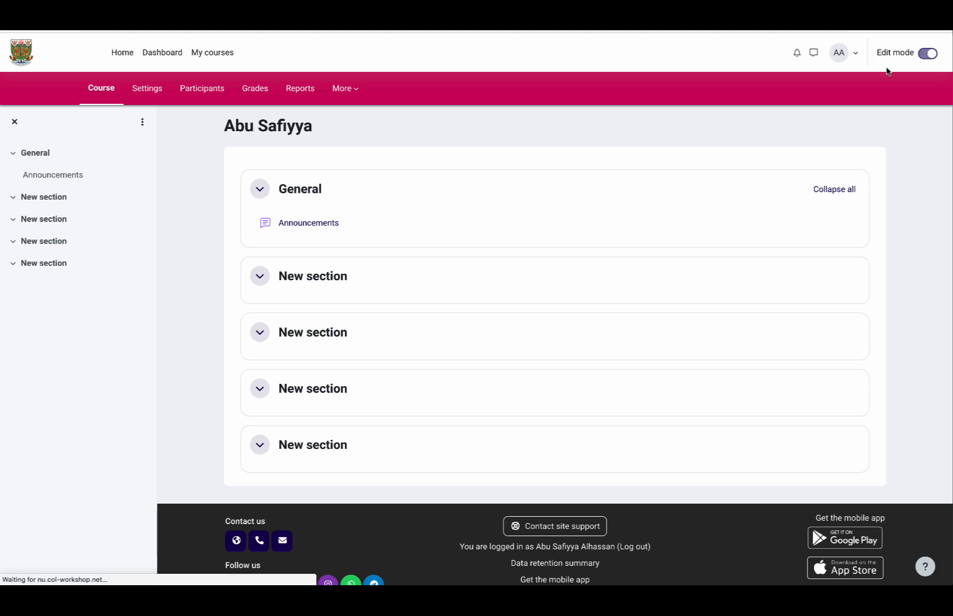
pyautogui.scroll(-3, 538, 210)
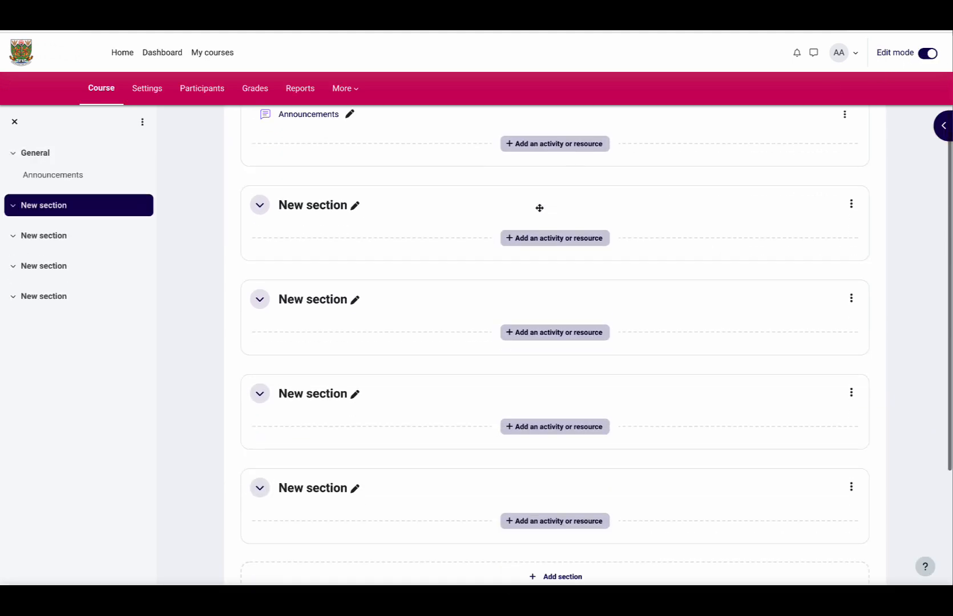
pyautogui.scroll(-4, 539, 207)
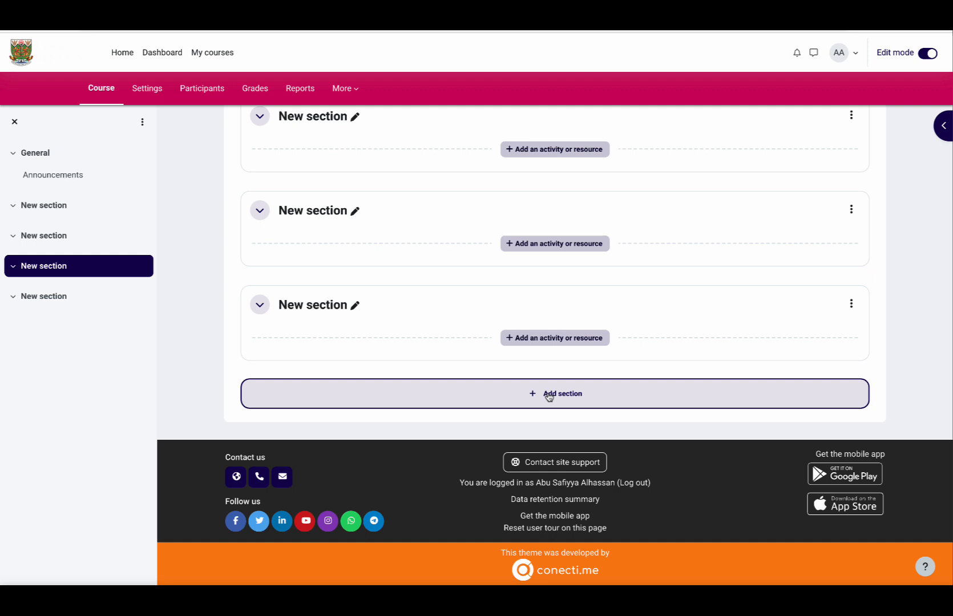
pyautogui.click(551, 396)
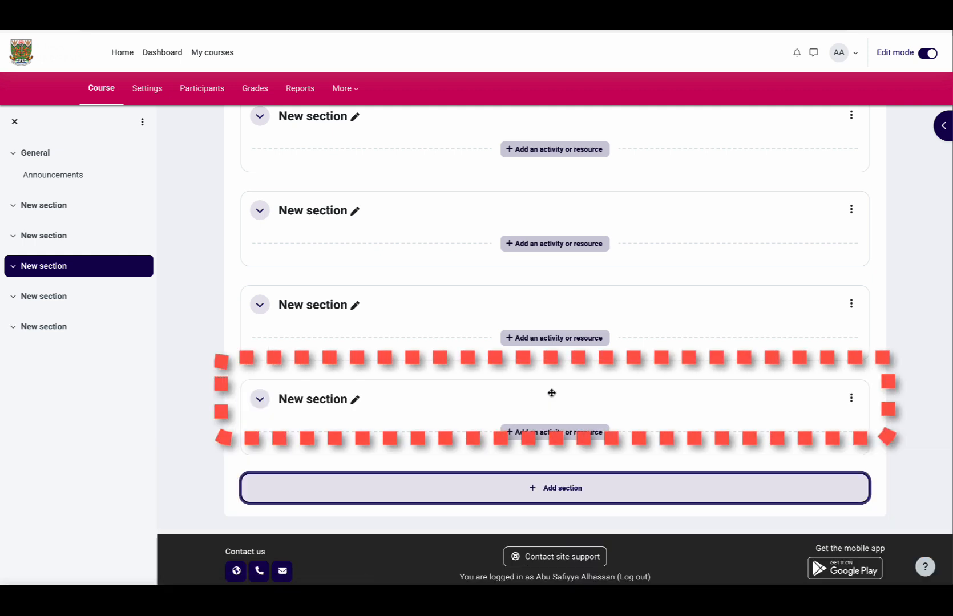
# Rename the last section as "Lecture Videos" and move it up two positions among the sections
pyautogui.click(354, 404)
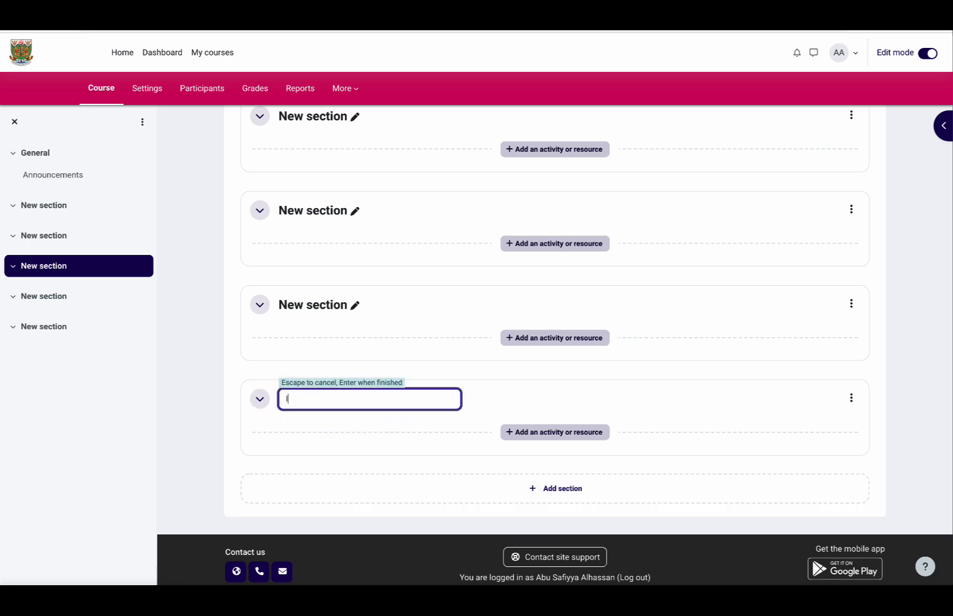
pyautogui.write('Lecture Videos')
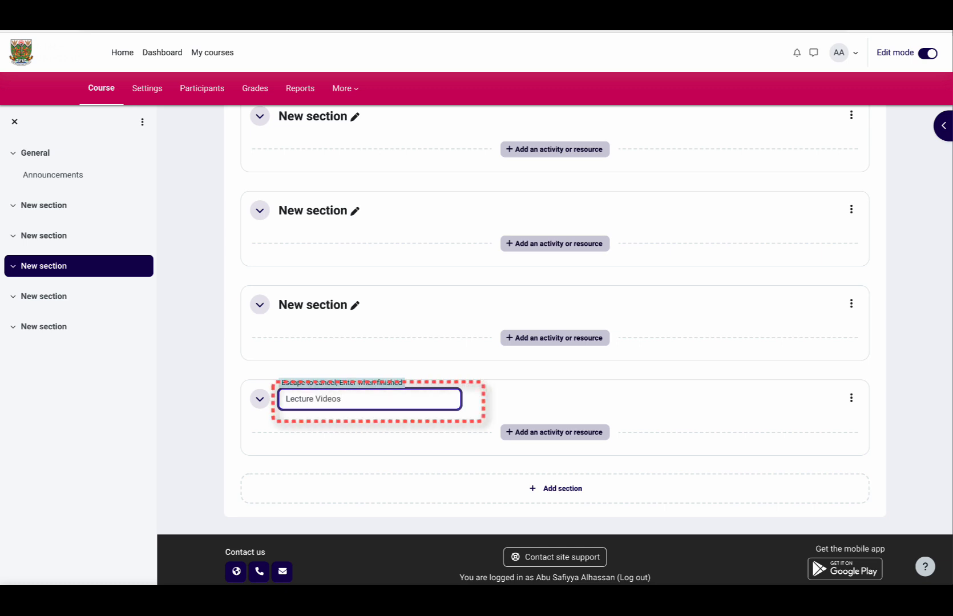
pyautogui.press('Return')
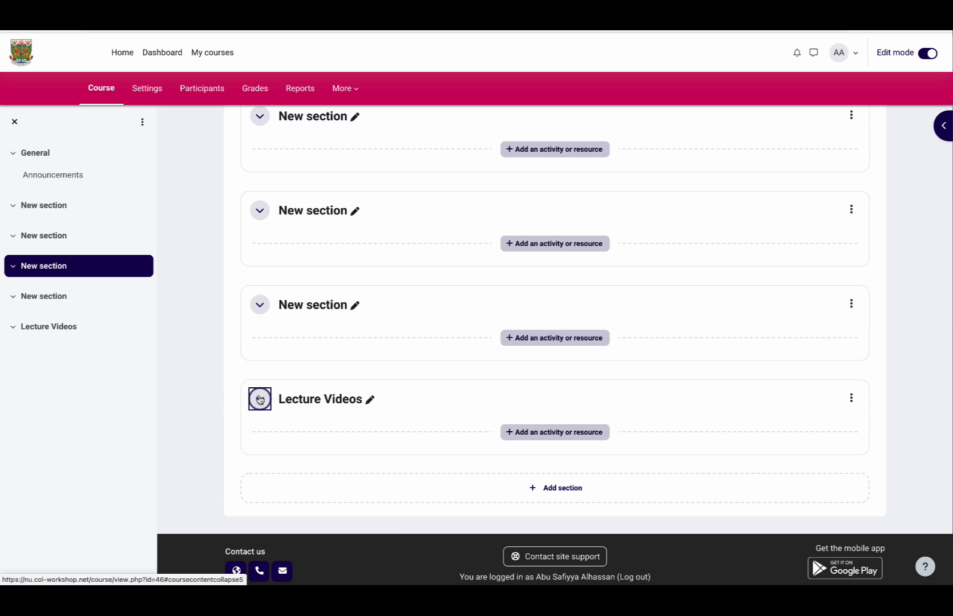
pyautogui.moveTo(259, 399); pyautogui.dragTo(256, 261)
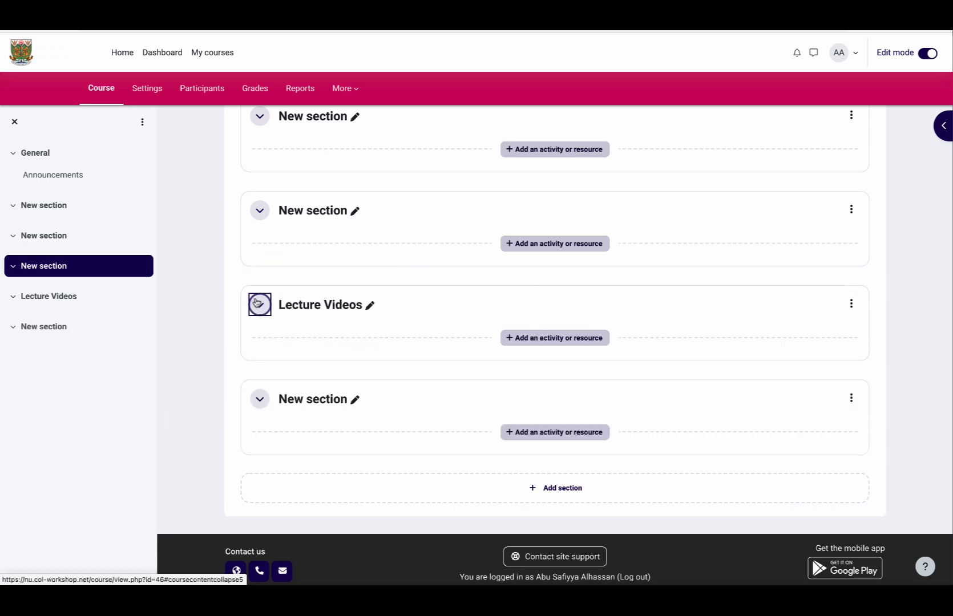
pyautogui.moveTo(258, 302); pyautogui.dragTo(256, 169)
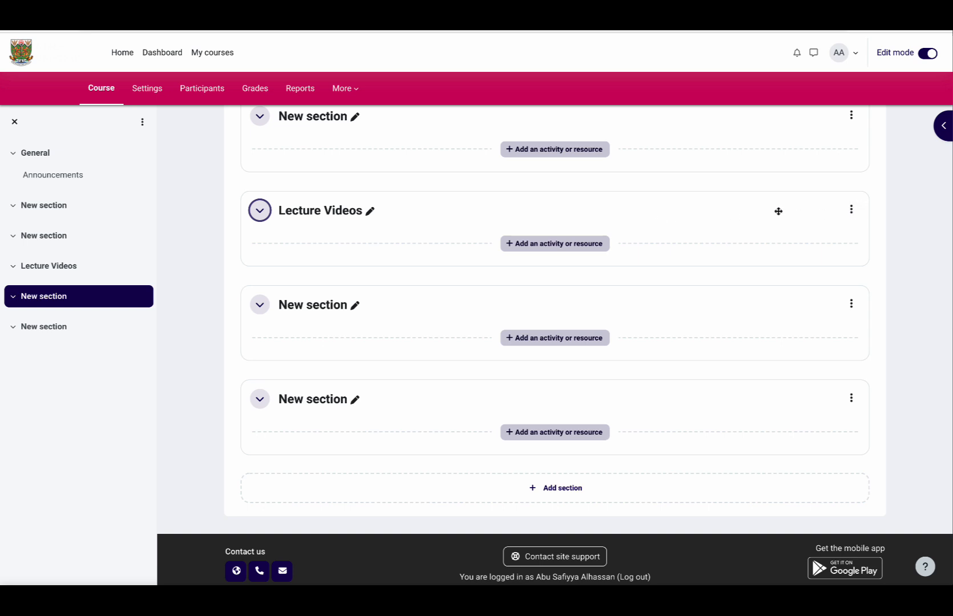
# Hide the Lecture Videos section from students, and set it back to Show on course page
pyautogui.click(851, 210)
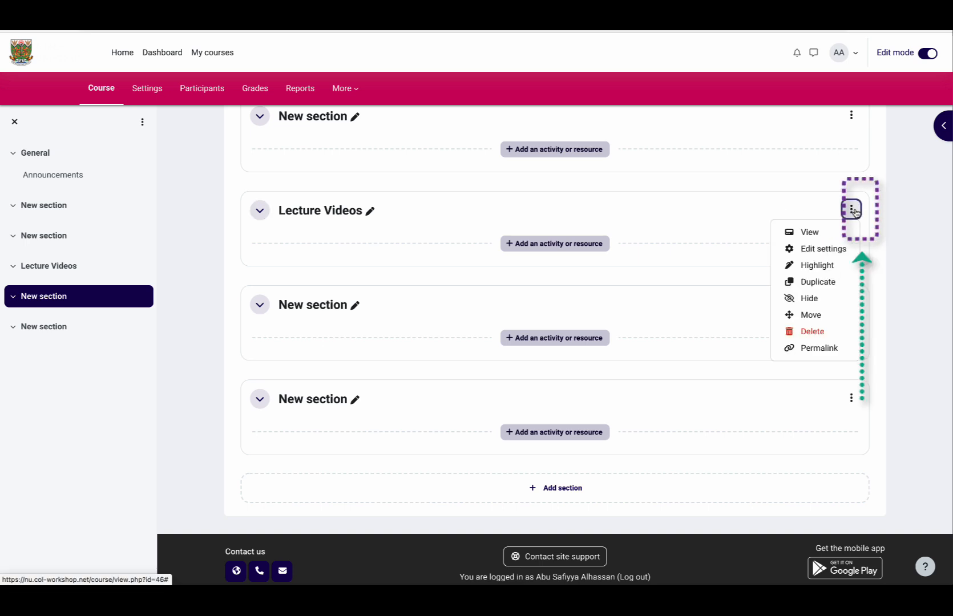
pyautogui.click(811, 299)
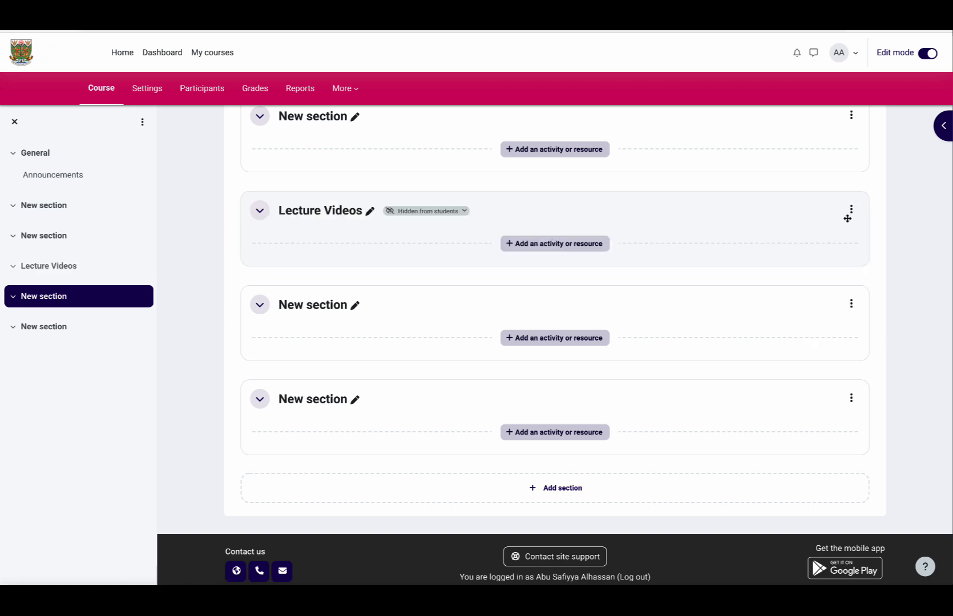
pyautogui.click(464, 211)
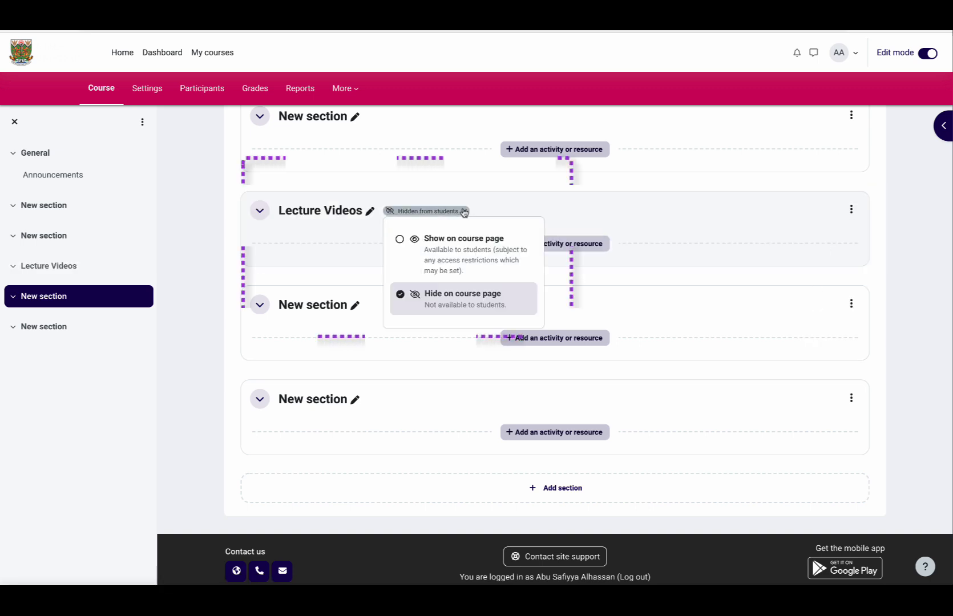
pyautogui.click(401, 241)
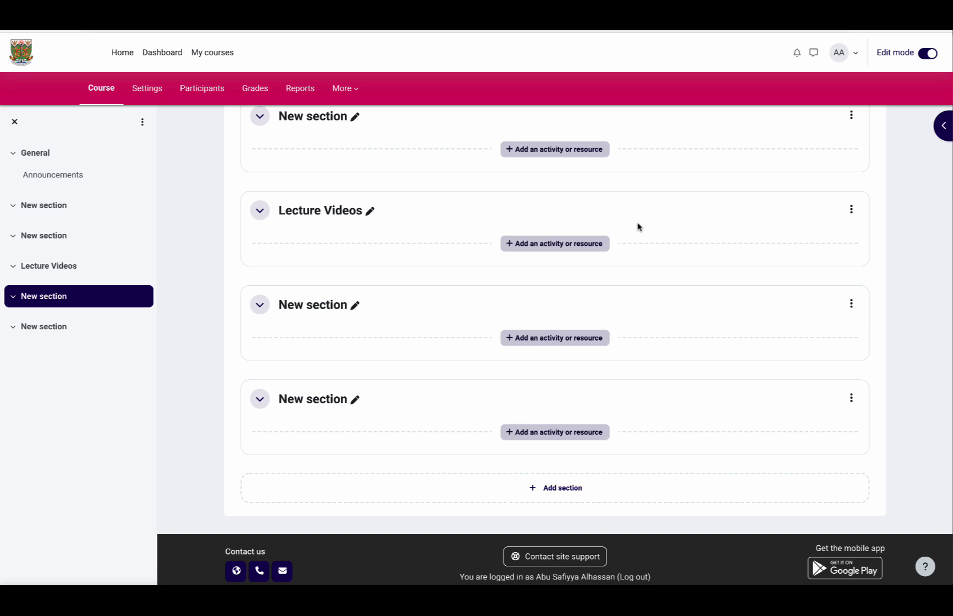
# Add a Text and media area titled "New Text" to the General section and save it
pyautogui.scroll(1, 637, 227)
pyautogui.scroll(5, 637, 226)
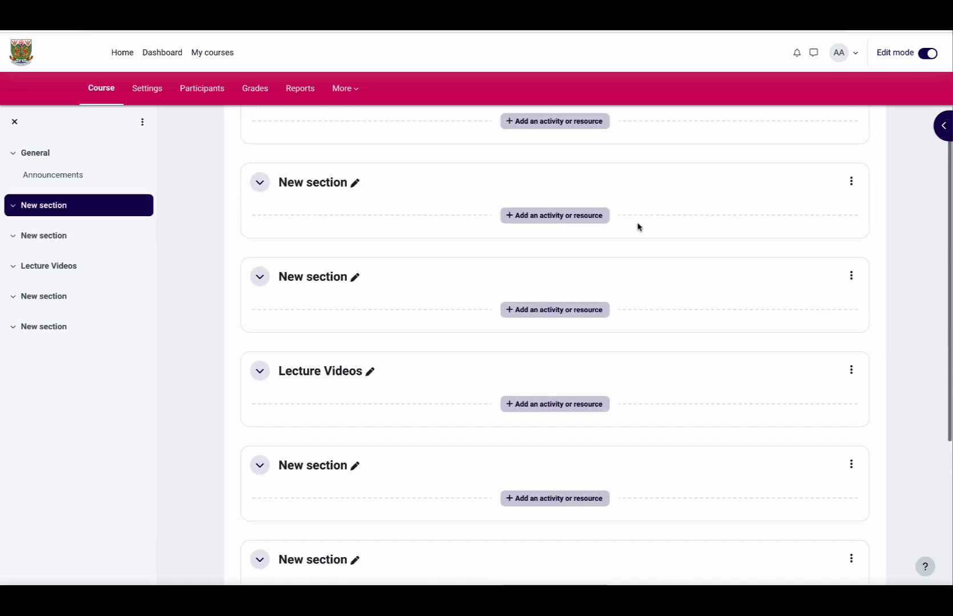
pyautogui.scroll(2, 637, 227)
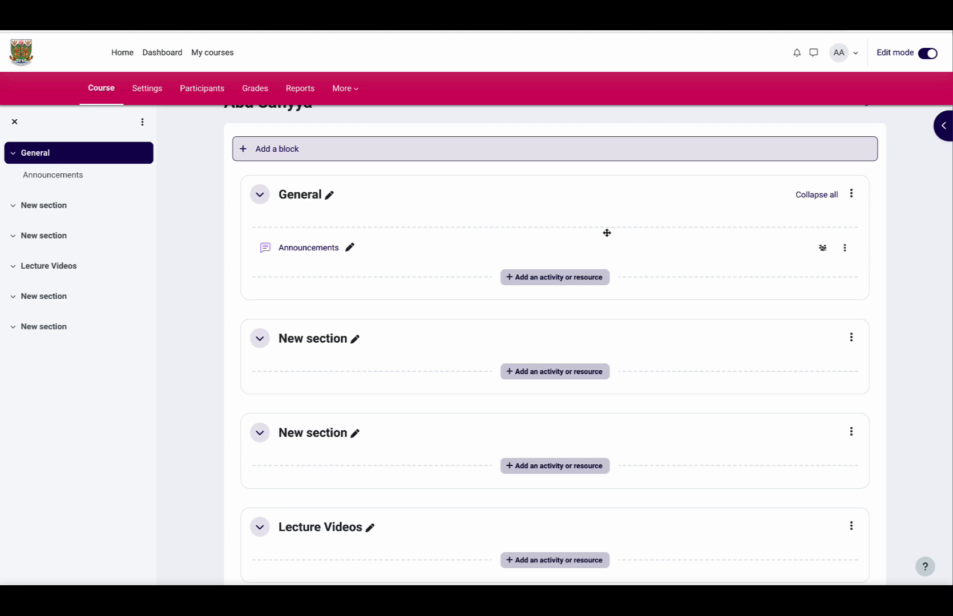
pyautogui.scroll(1, 607, 233)
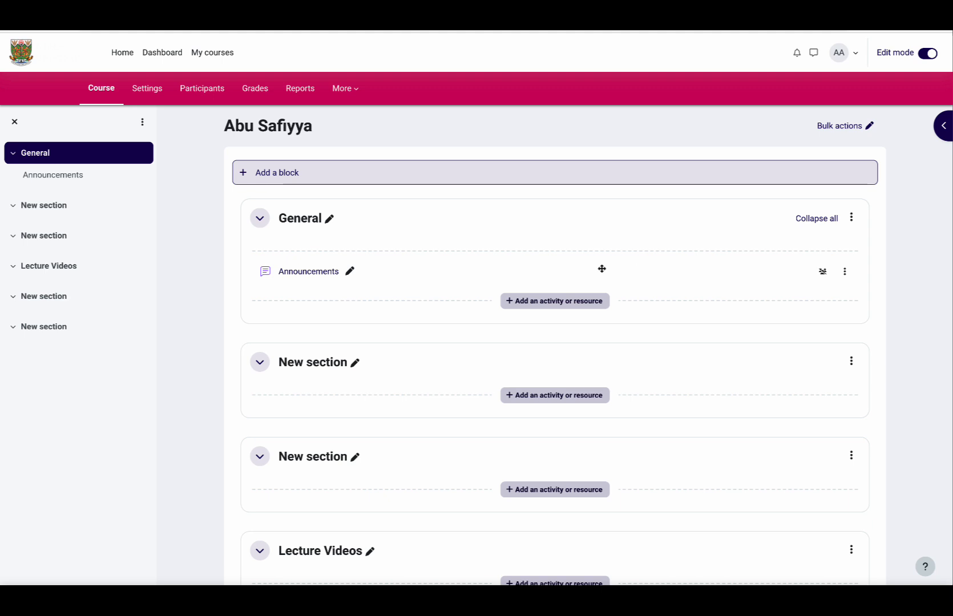
pyautogui.click(538, 302)
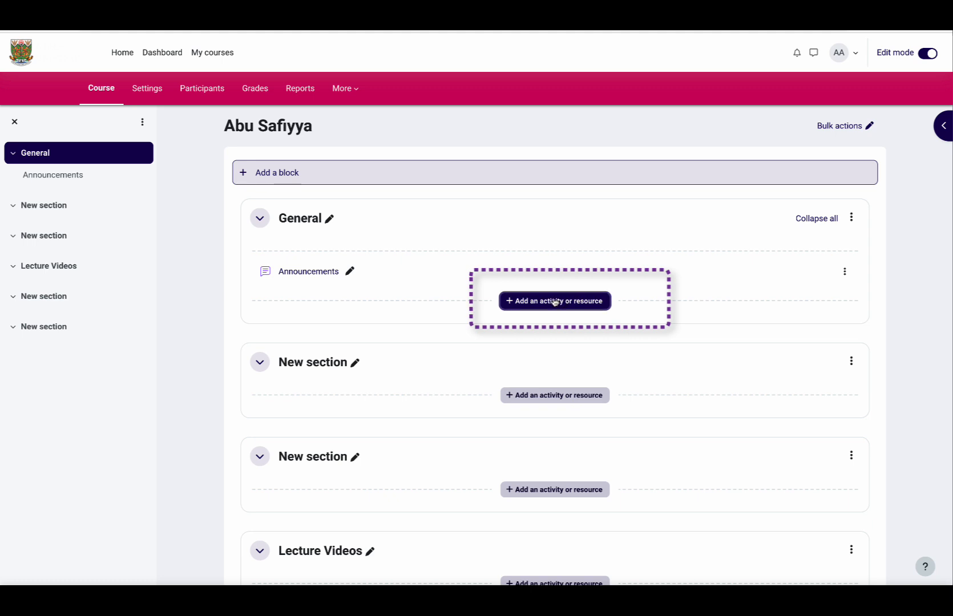
pyautogui.click(553, 302)
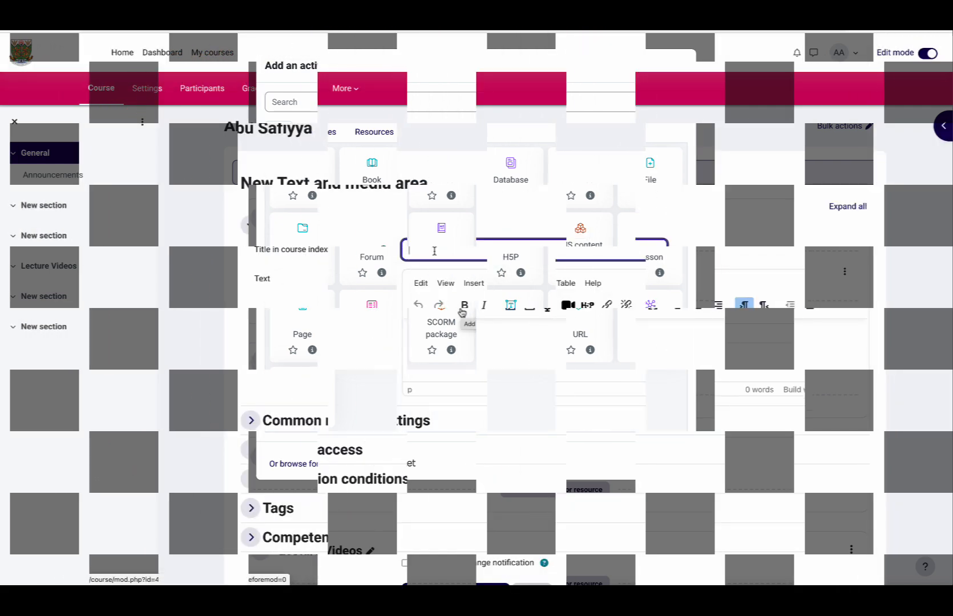
pyautogui.write('New Text')
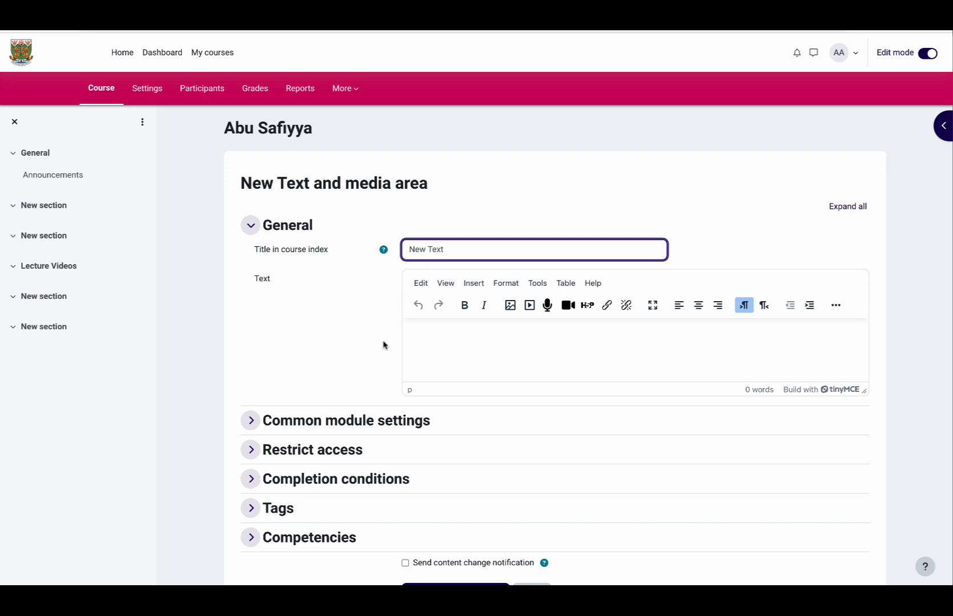
pyautogui.scroll(-3, 383, 345)
pyautogui.click(444, 457)
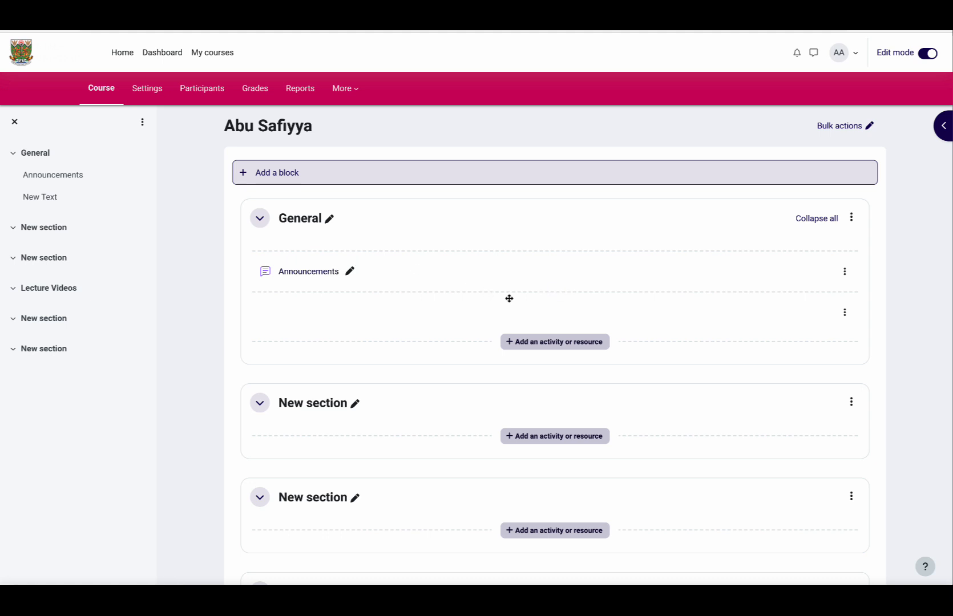
# Start a Text and media area in the first section below General and title it "New Labels"
pyautogui.scroll(-3, 510, 298)
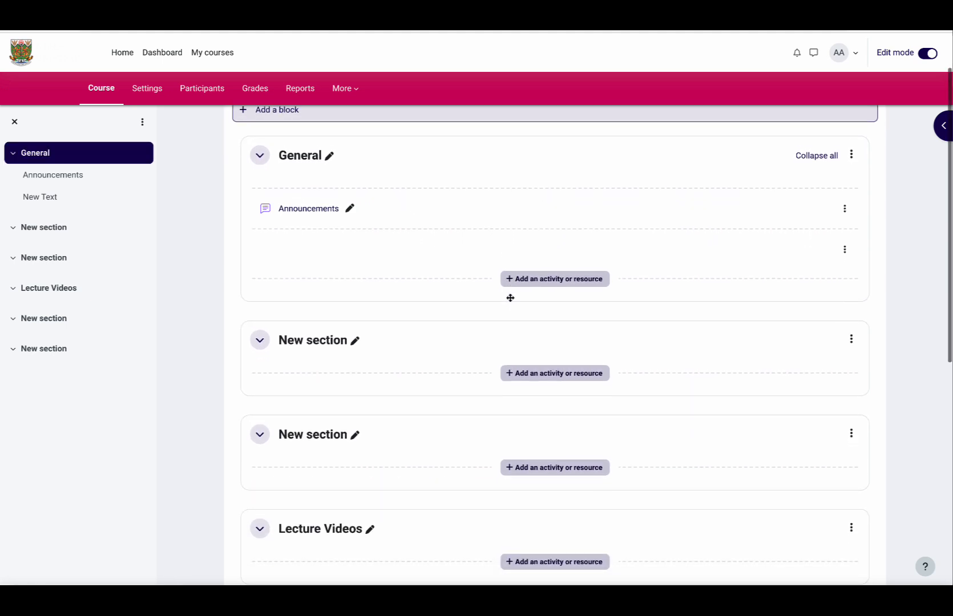
pyautogui.scroll(-4, 510, 301)
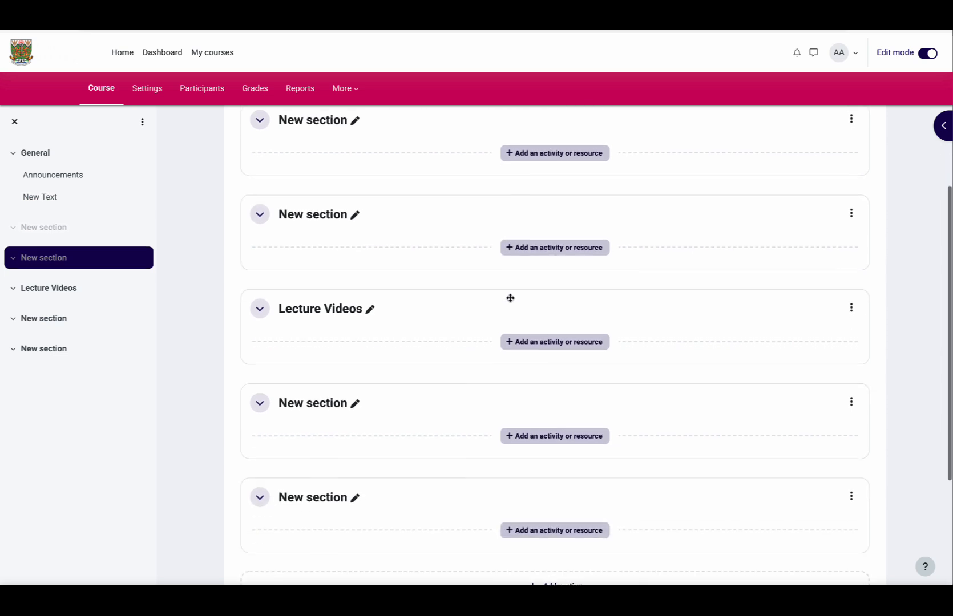
pyautogui.scroll(5, 510, 299)
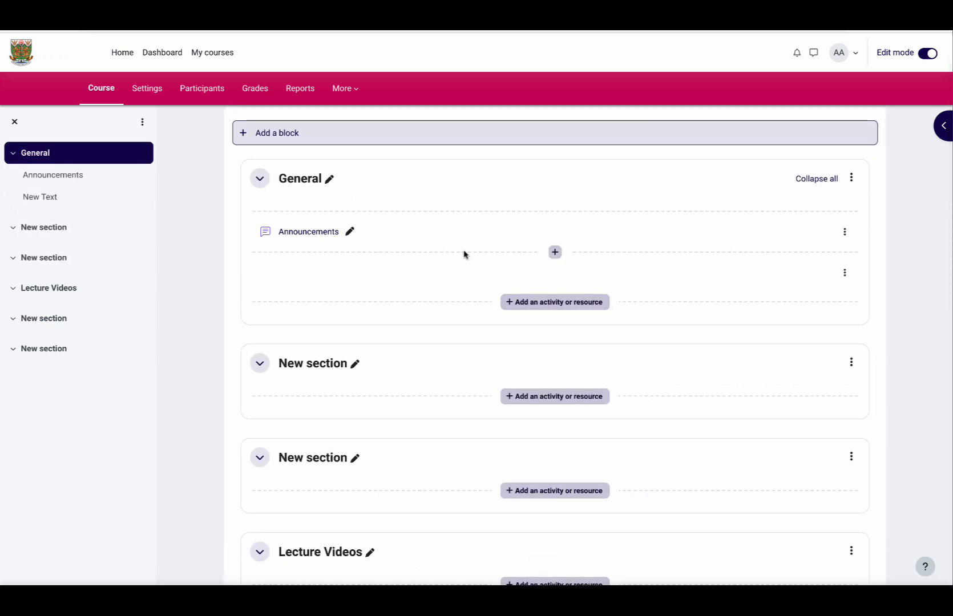
pyautogui.scroll(-1, 486, 305)
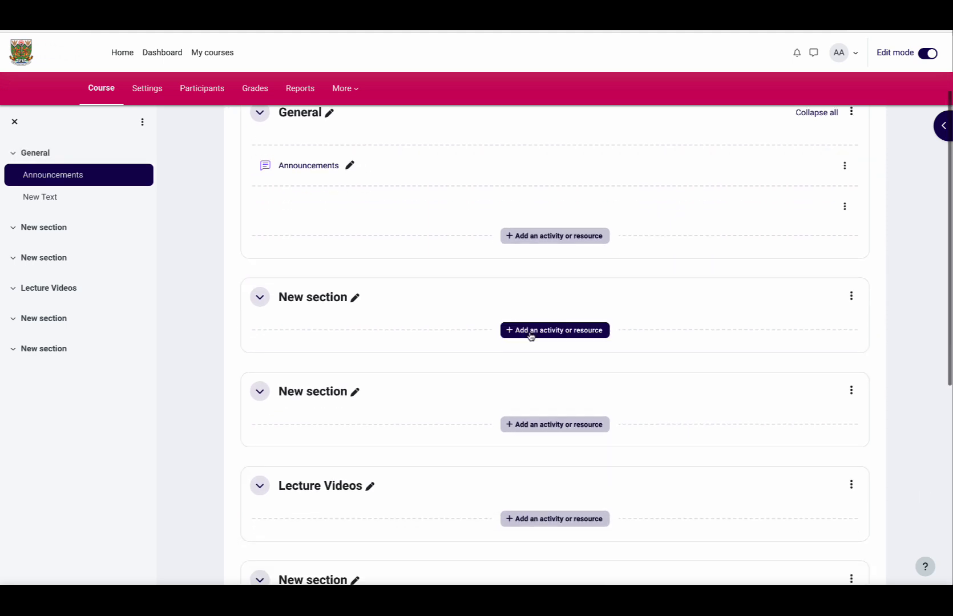
pyautogui.click(534, 332)
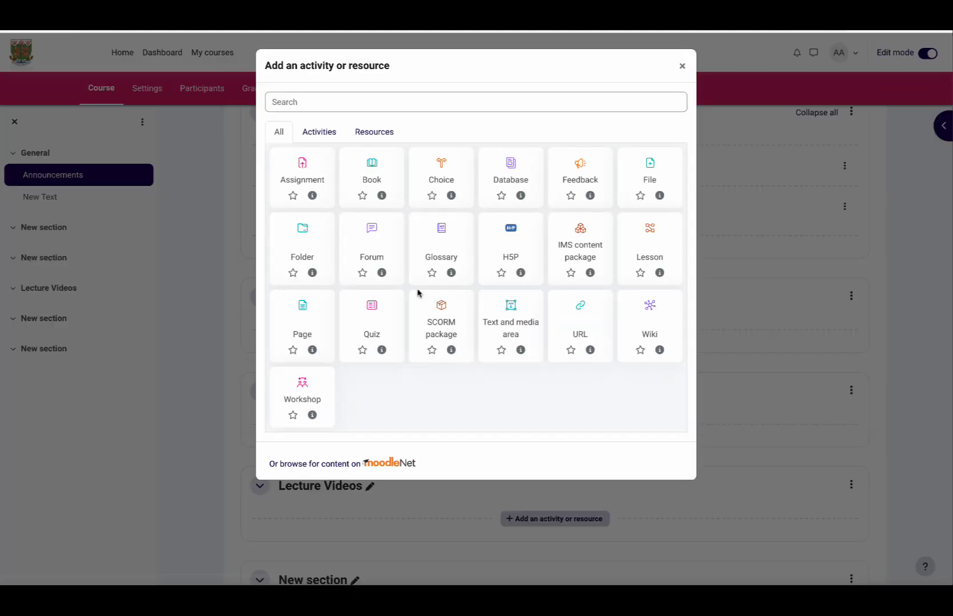
pyautogui.click(512, 314)
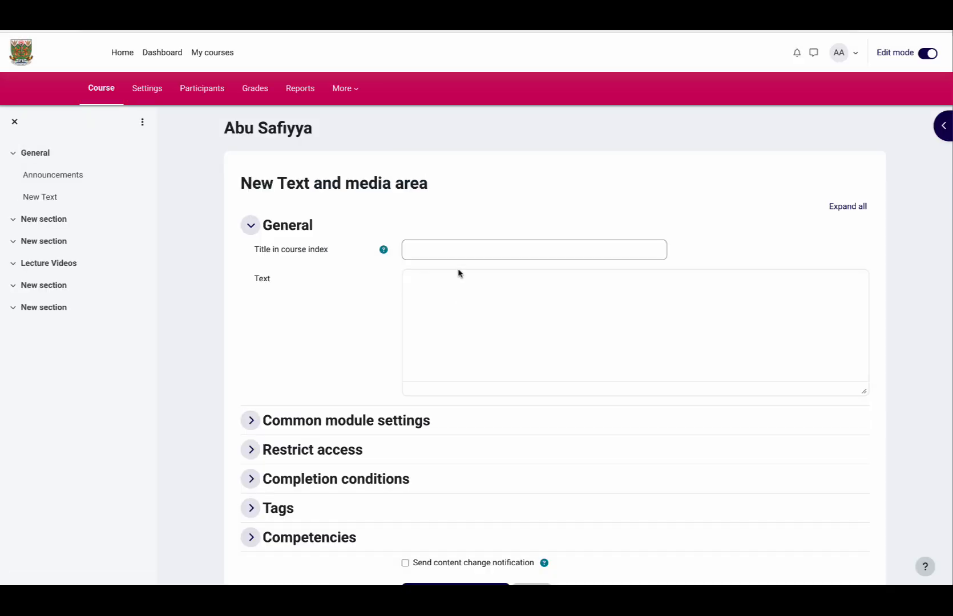
pyautogui.click(479, 249)
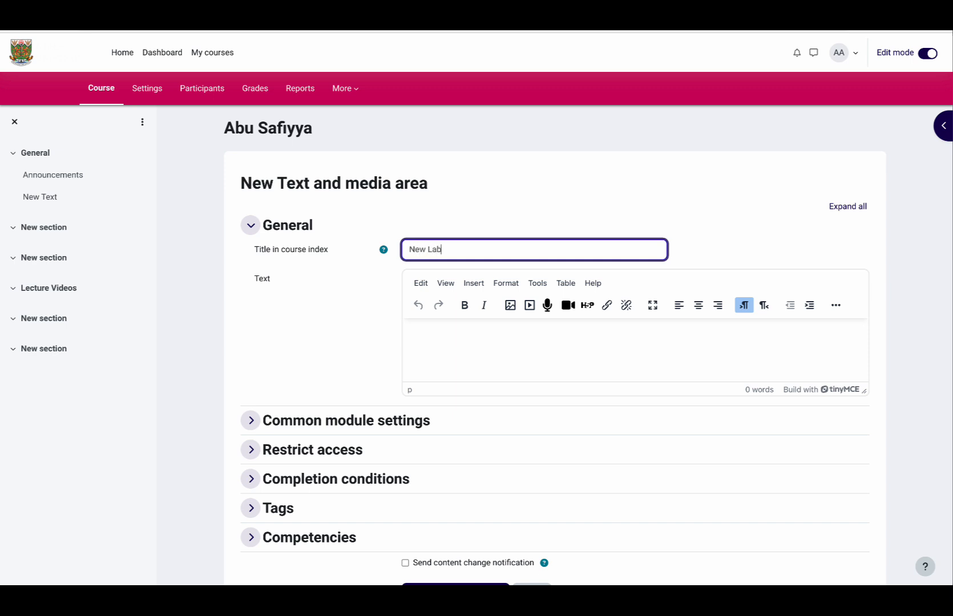
pyautogui.write('New Labels')
# Fill in the body text of the New Labels area and save it, returning to the course
pyautogui.click(486, 344)
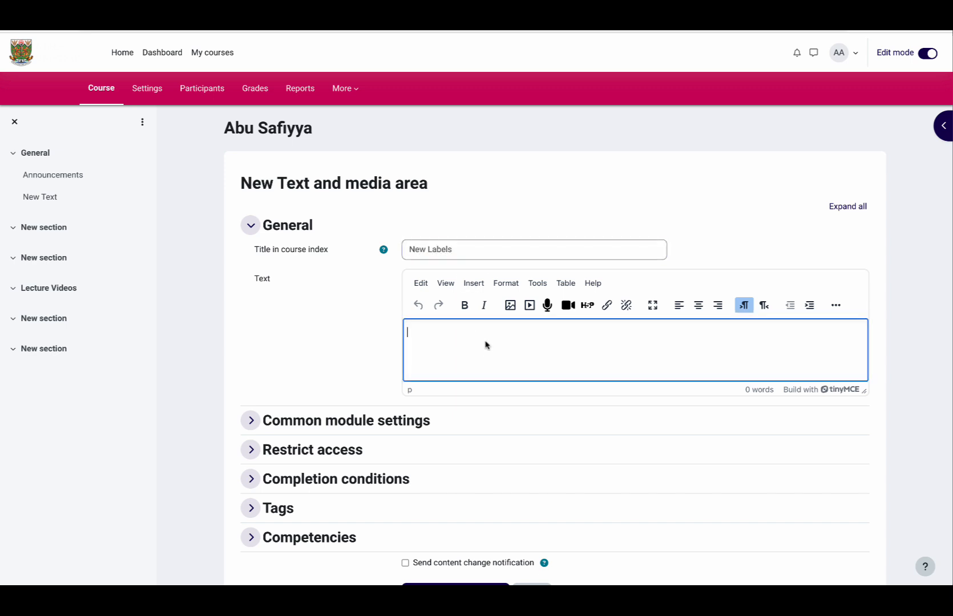
pyautogui.write('New Lables')
pyautogui.press('BackSpace')
pyautogui.press('BackSpace')
pyautogui.scroll(-5, 539, 418)
pyautogui.click(467, 383)
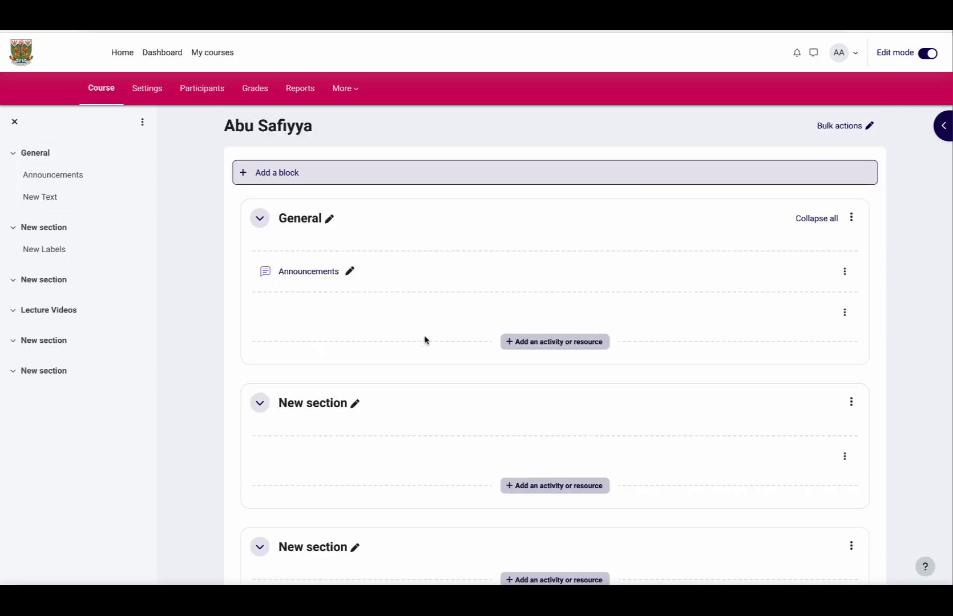
pyautogui.scroll(-3, 425, 340)
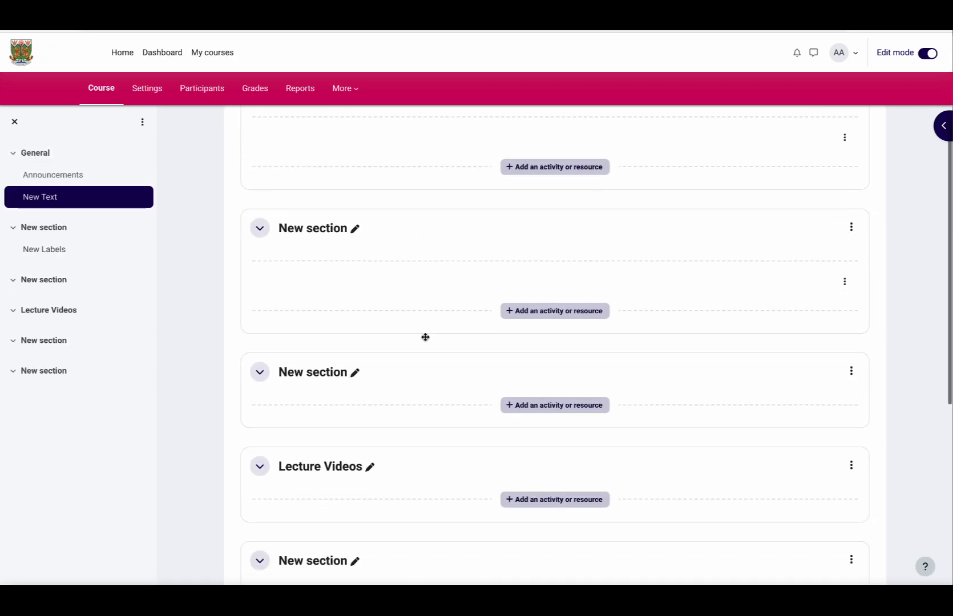
pyautogui.scroll(-3, 425, 337)
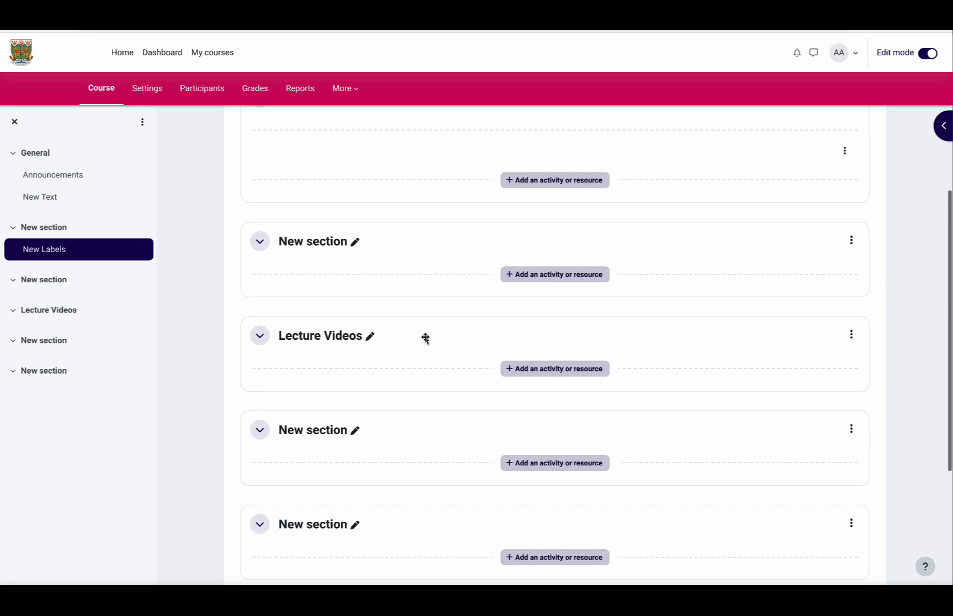
pyautogui.scroll(5, 425, 338)
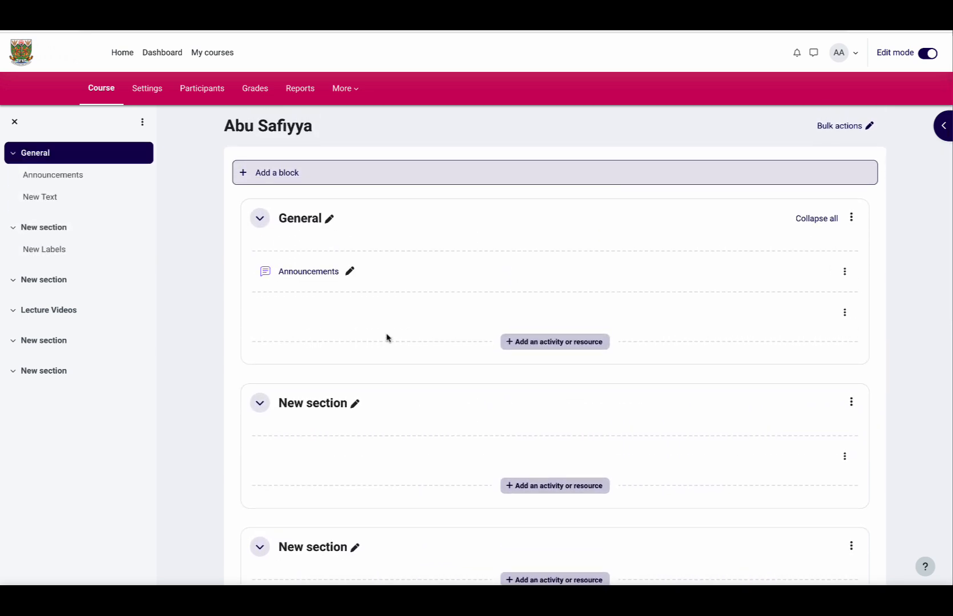
pyautogui.scroll(-2, 368, 352)
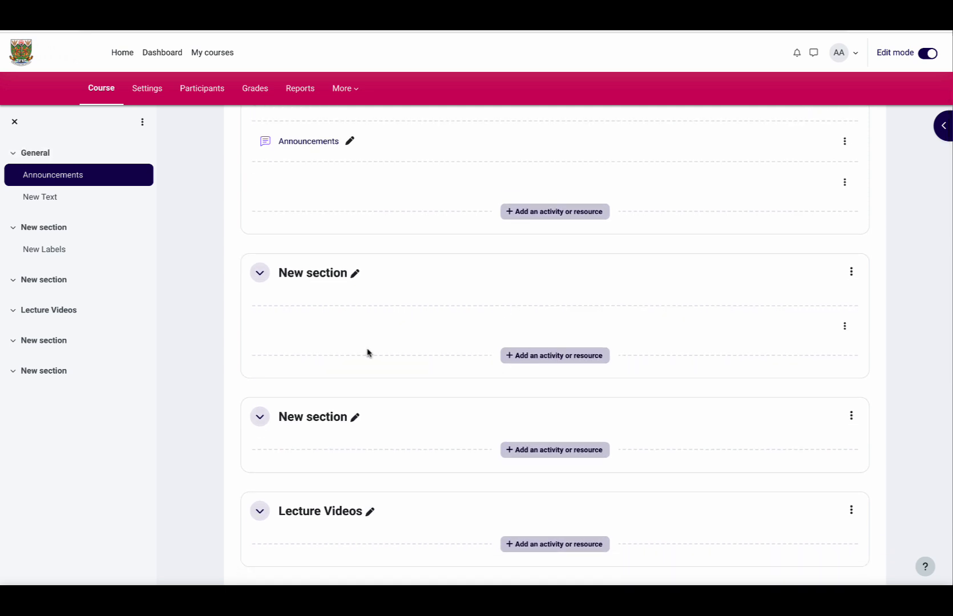
# Move the Announcements forum below the New Text area within the General section
pyautogui.moveTo(551, 307)
pyautogui.scroll(1, 413, 334)
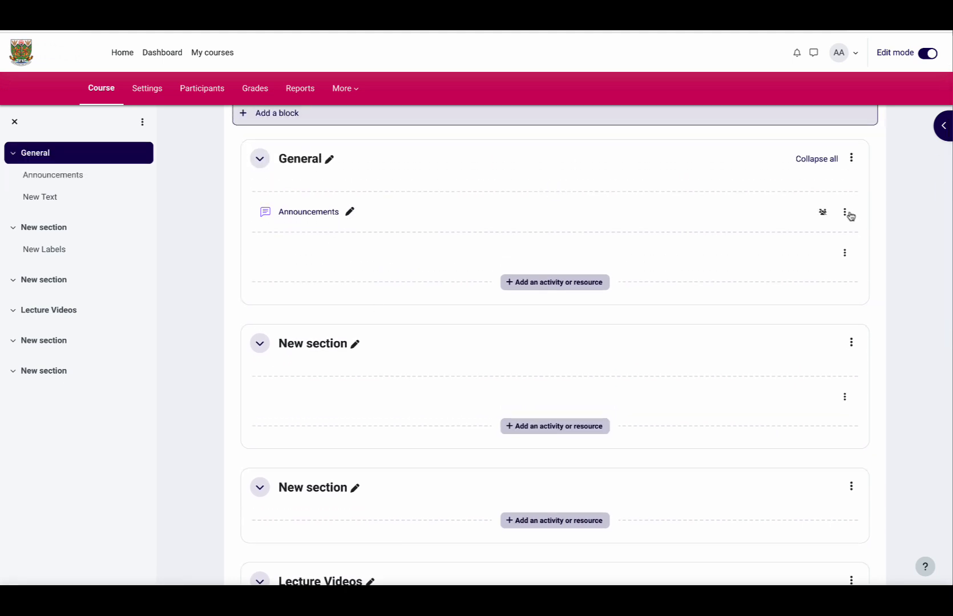
pyautogui.click(844, 213)
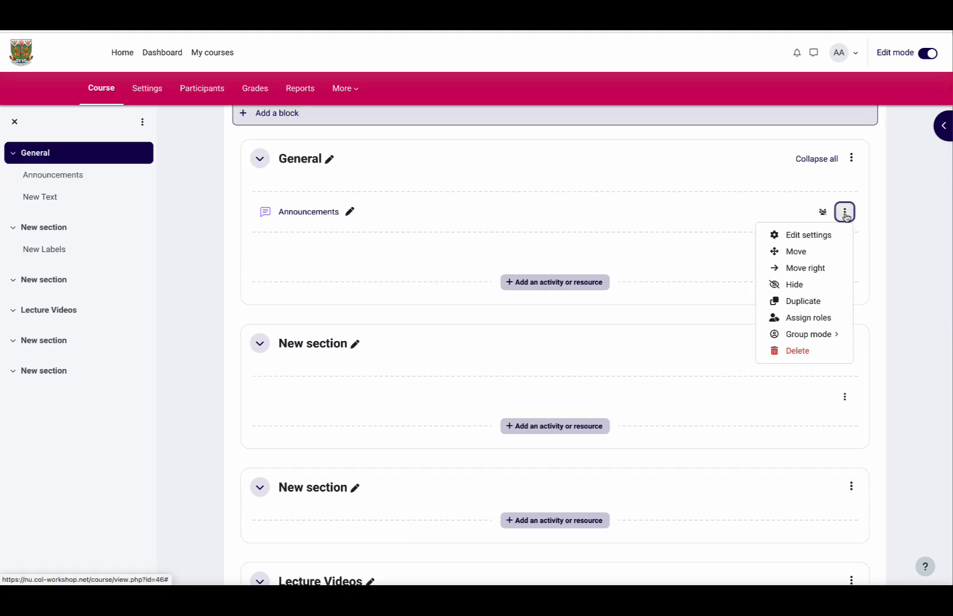
pyautogui.moveTo(796, 251); pyautogui.dragTo(390, 220)
pyautogui.click(262, 213)
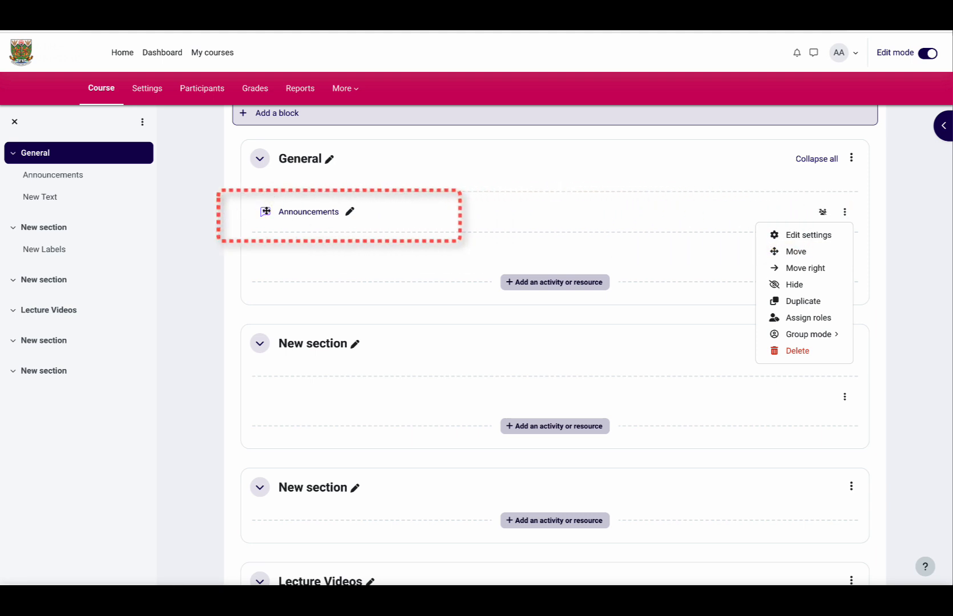
pyautogui.moveTo(265, 212); pyautogui.dragTo(267, 225)
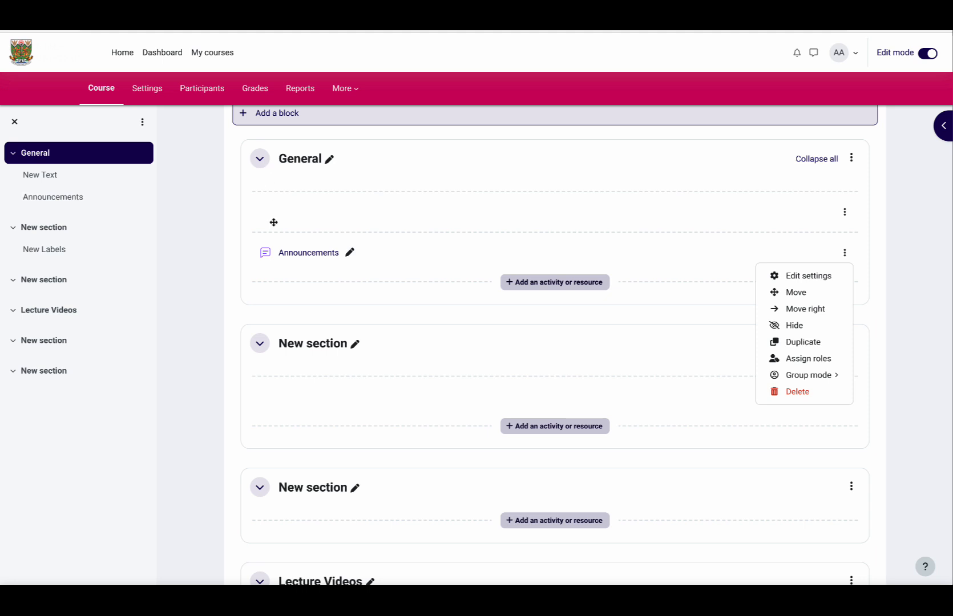
pyautogui.click(372, 208)
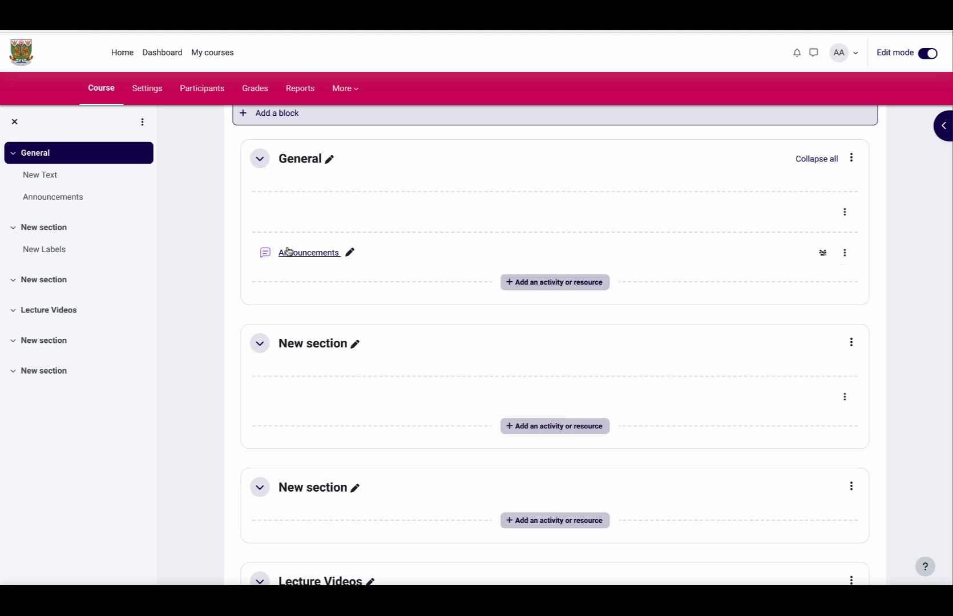
pyautogui.moveTo(265, 252); pyautogui.dragTo(336, 254)
# Indent the New Labels text area one level with Move right
pyautogui.click(844, 396)
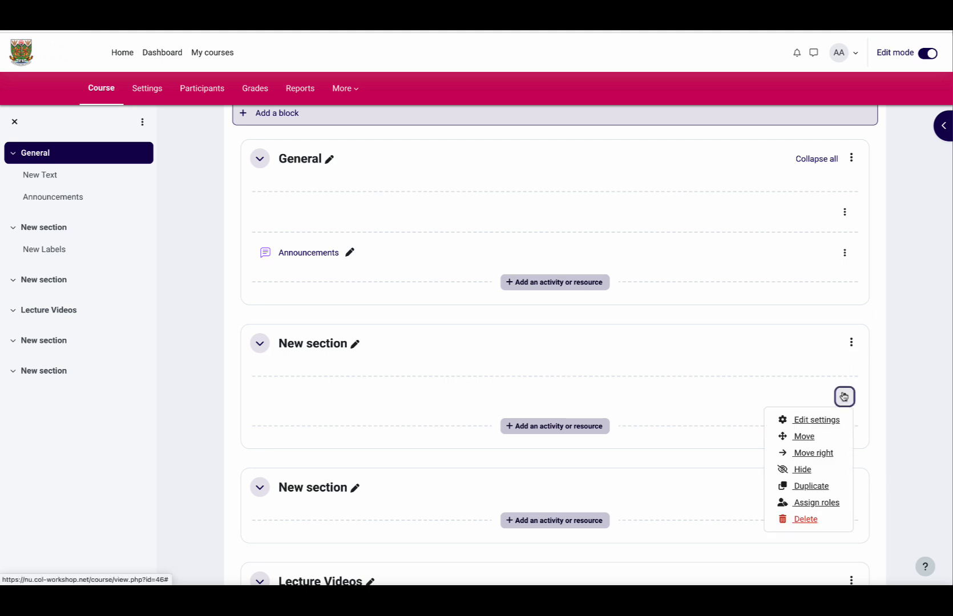
pyautogui.click(812, 455)
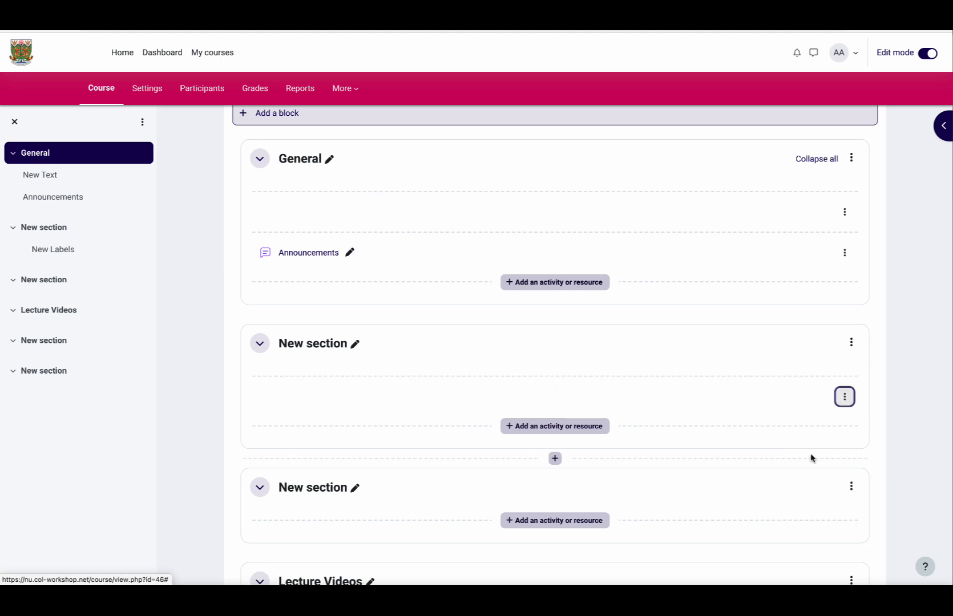
# Hide the New Labels area from students, and set it back to Show on course page
pyautogui.click(845, 400)
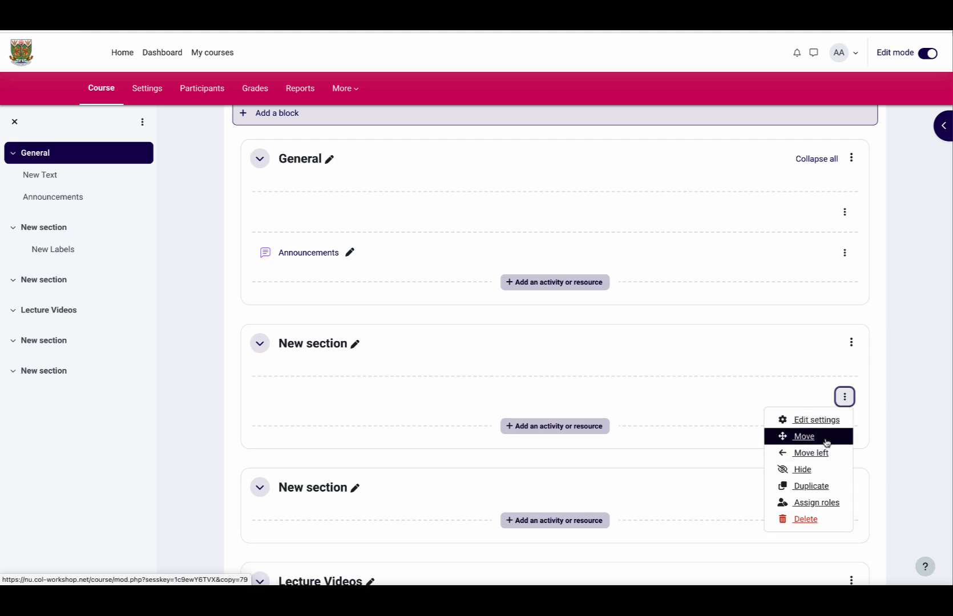
pyautogui.click(820, 472)
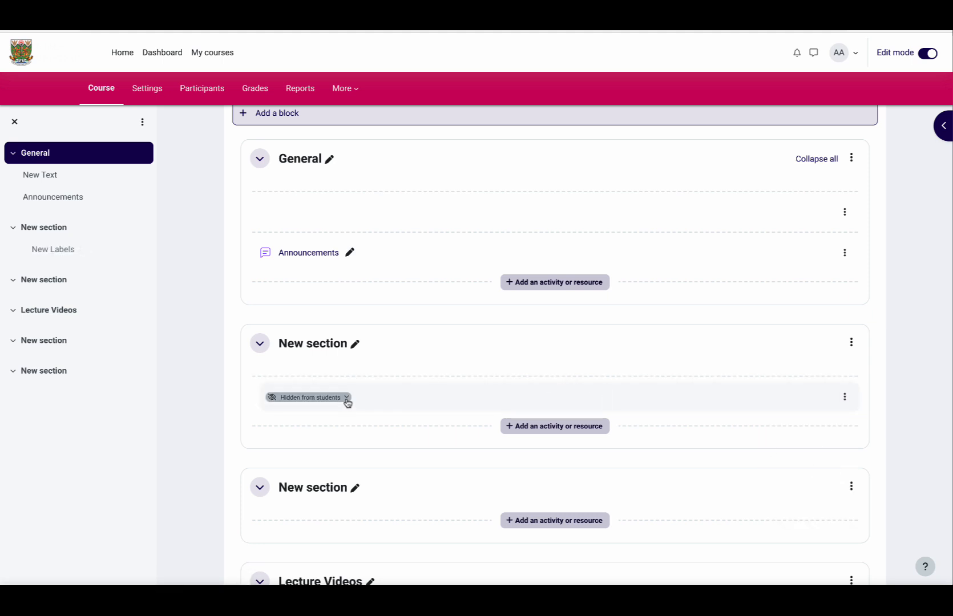
pyautogui.click(347, 403)
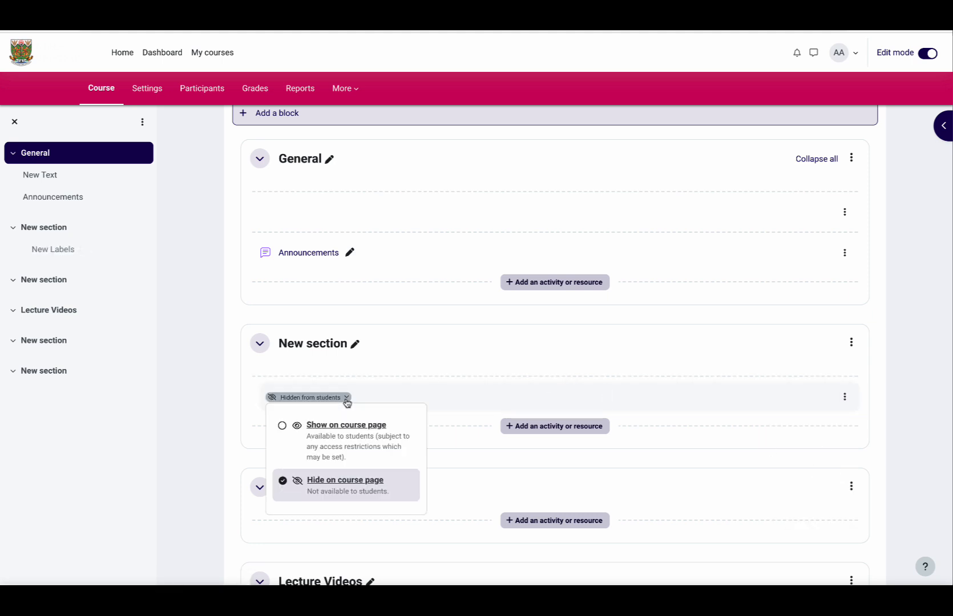
pyautogui.click(283, 429)
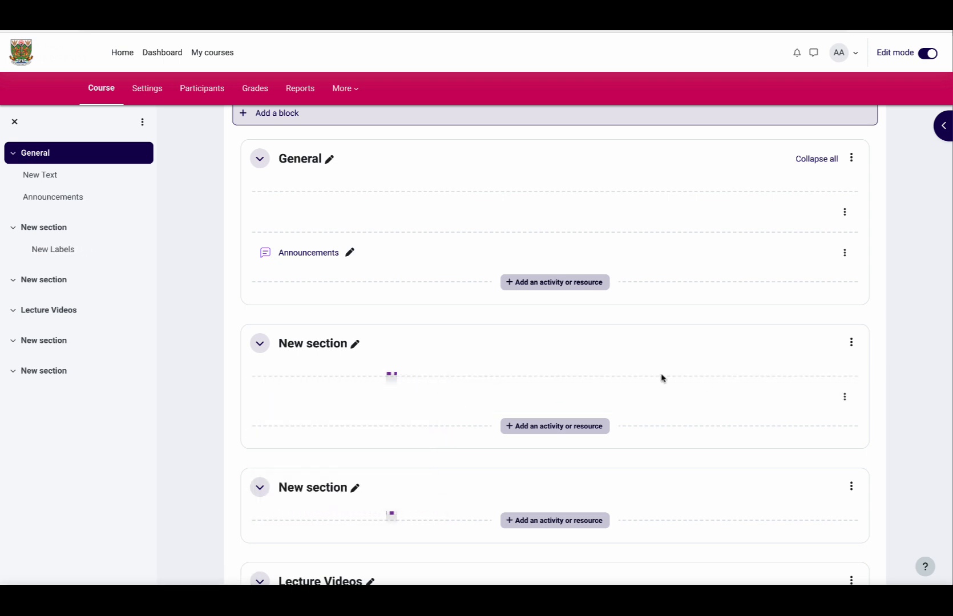
# Start adding a new Page resource to the General section
pyautogui.scroll(-2, 632, 370)
pyautogui.scroll(-4, 632, 371)
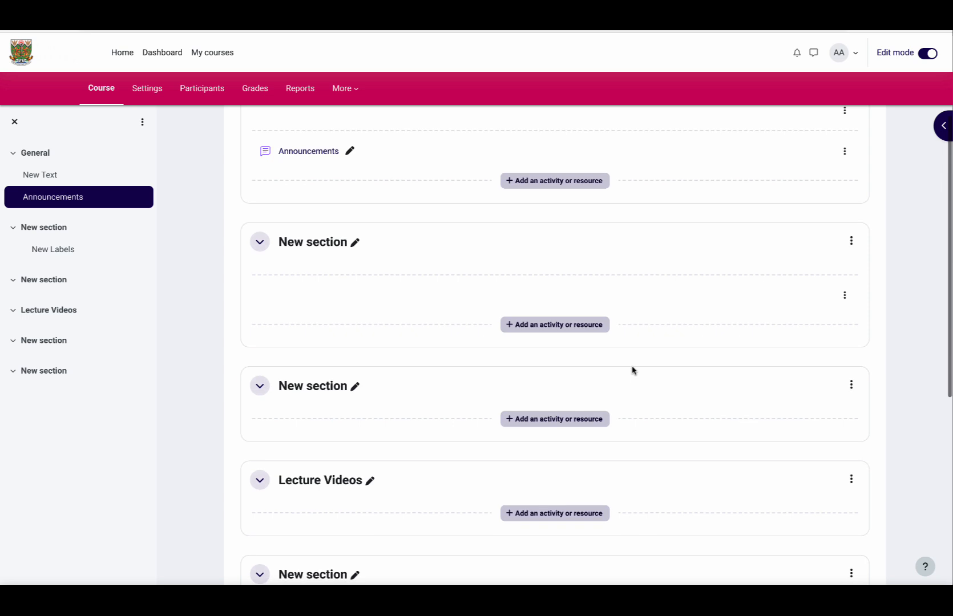
pyautogui.scroll(-3, 632, 370)
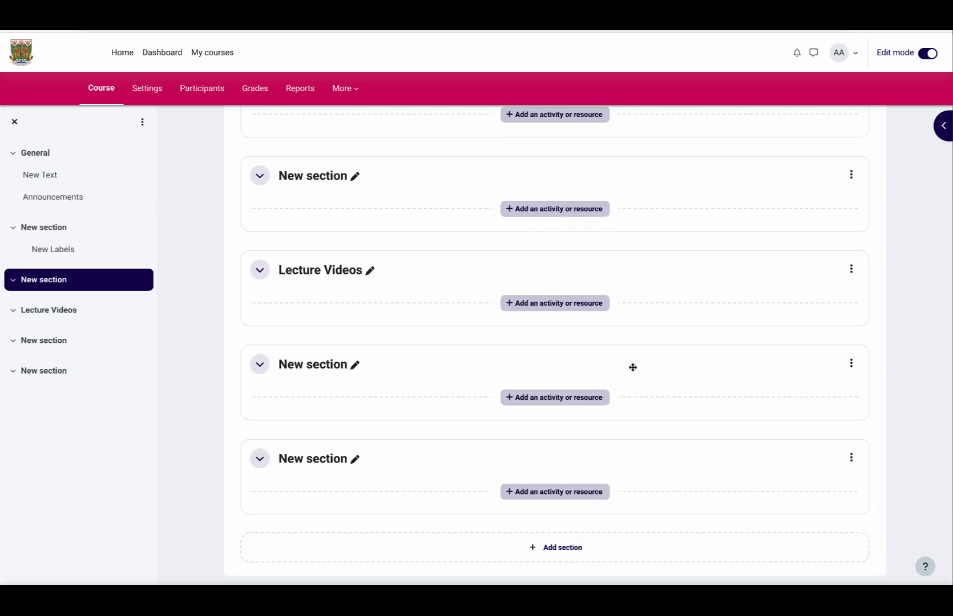
pyautogui.scroll(-1, 632, 371)
pyautogui.scroll(5, 632, 371)
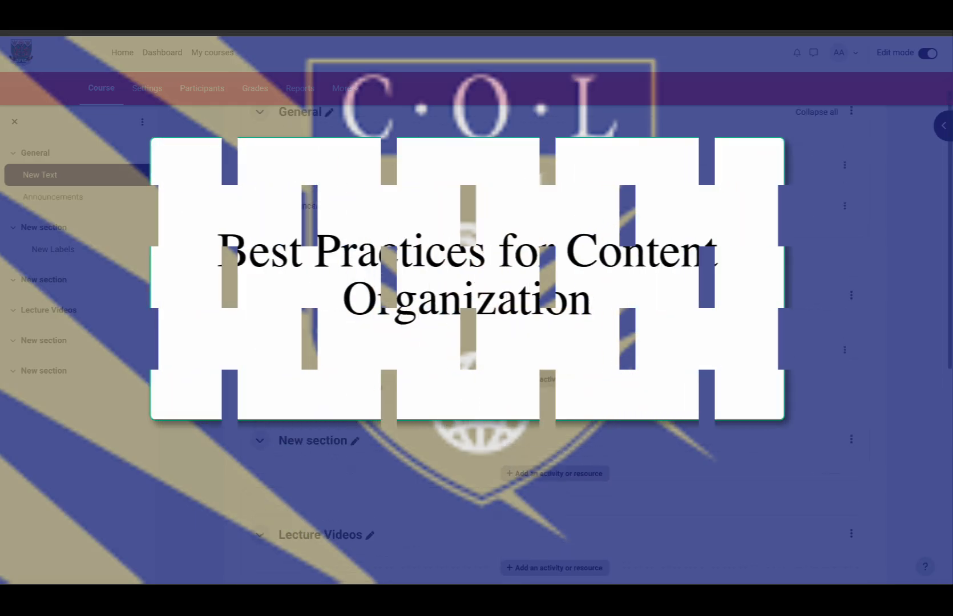
pyautogui.scroll(3, 632, 370)
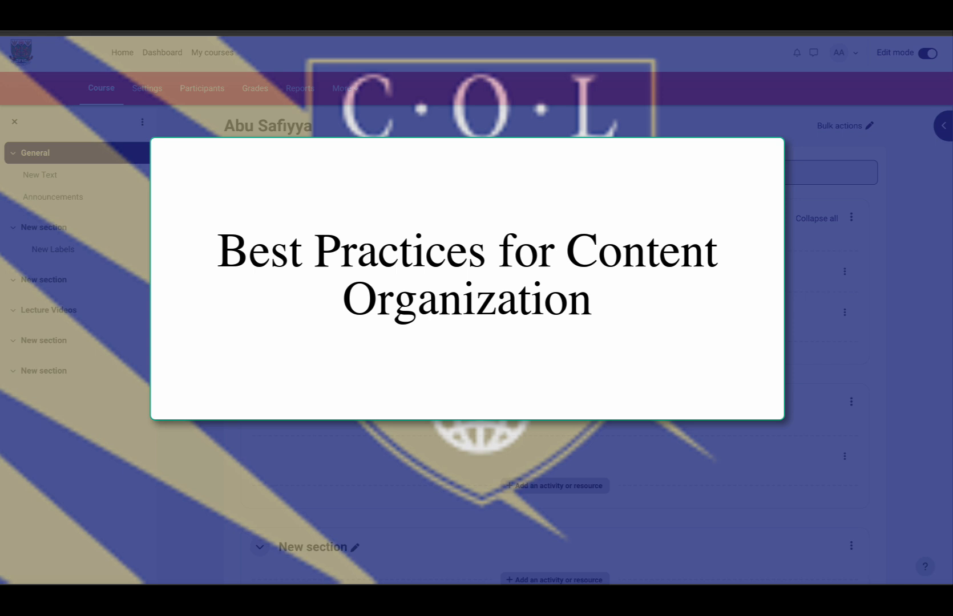
pyautogui.click(555, 342)
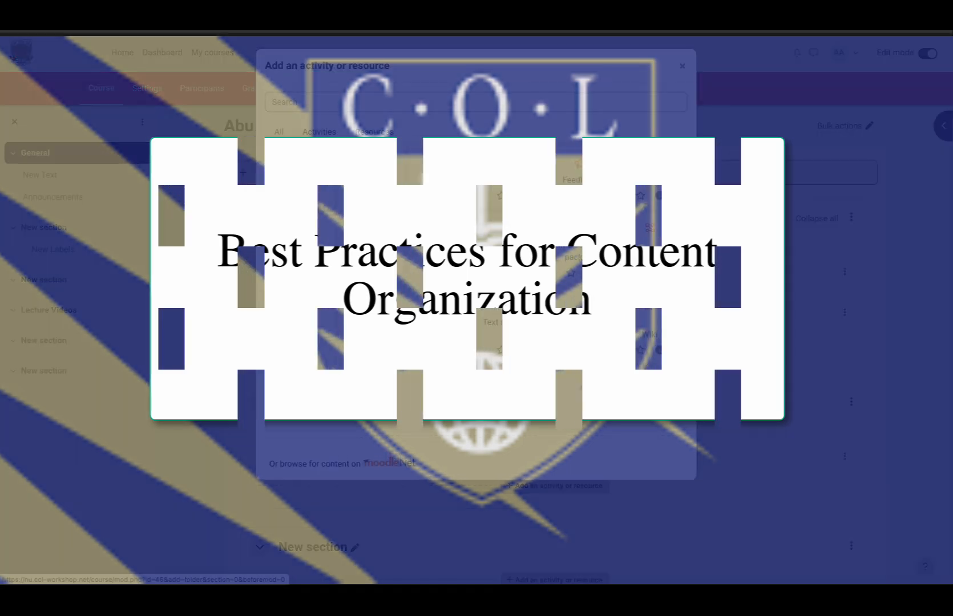
pyautogui.click(299, 306)
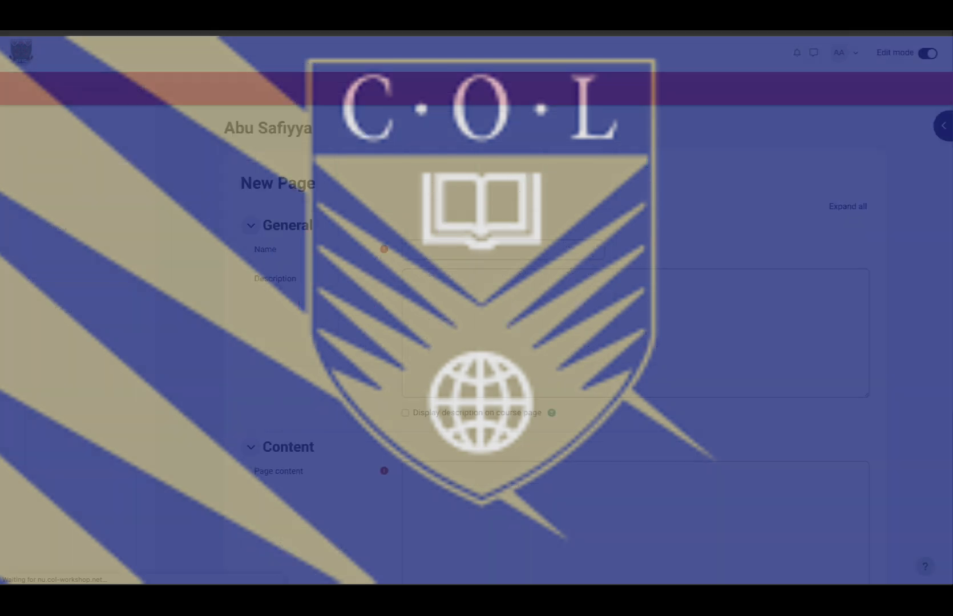